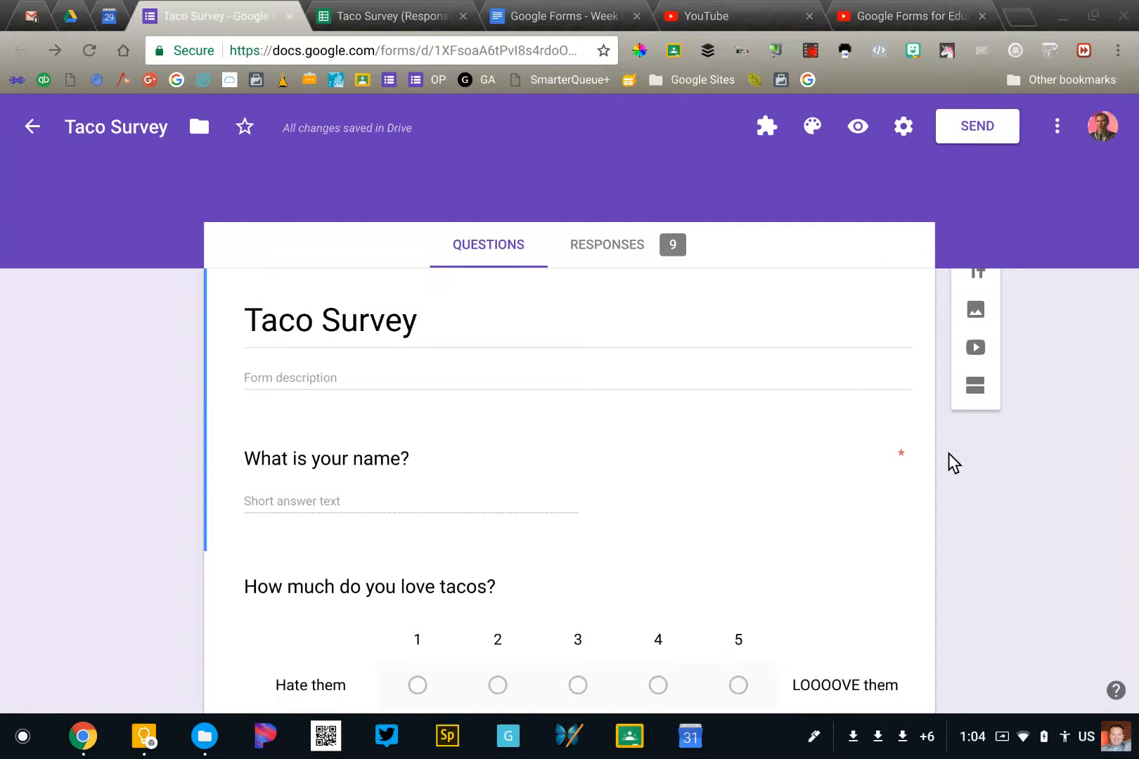
Change the form's theme colour to pink
{"action": "left_click", "coordinate": [809, 130]}
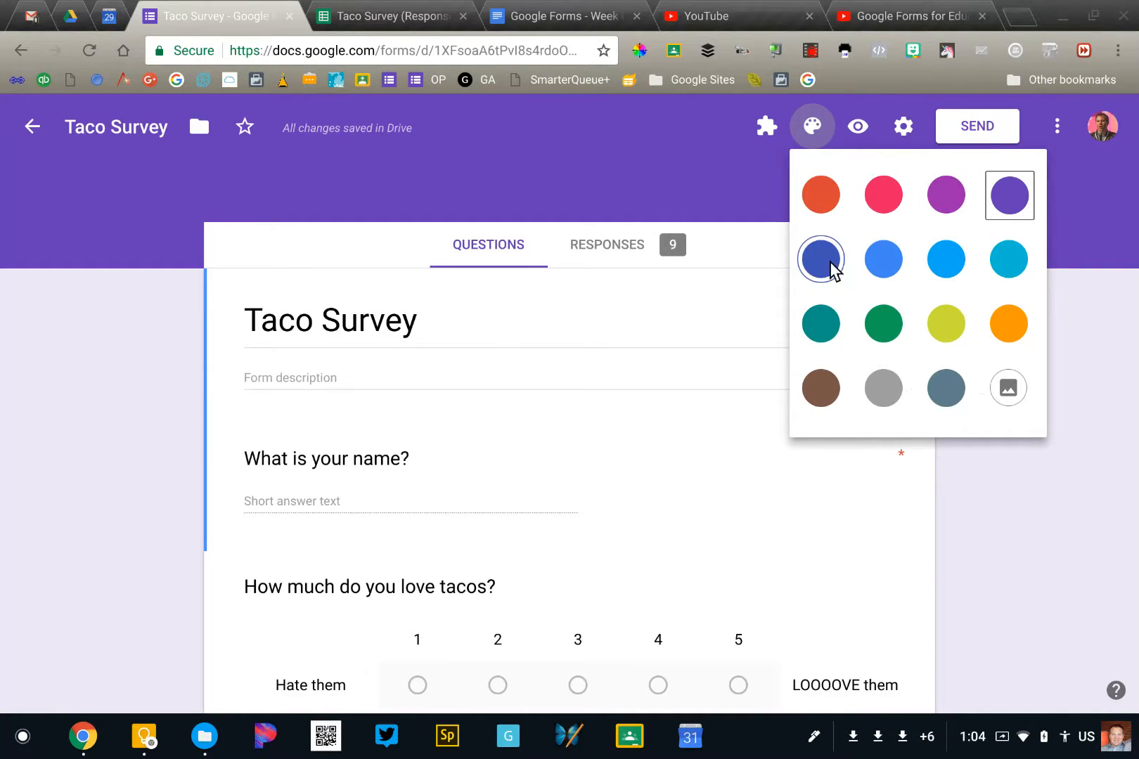
{"action": "left_click", "coordinate": [876, 205]}
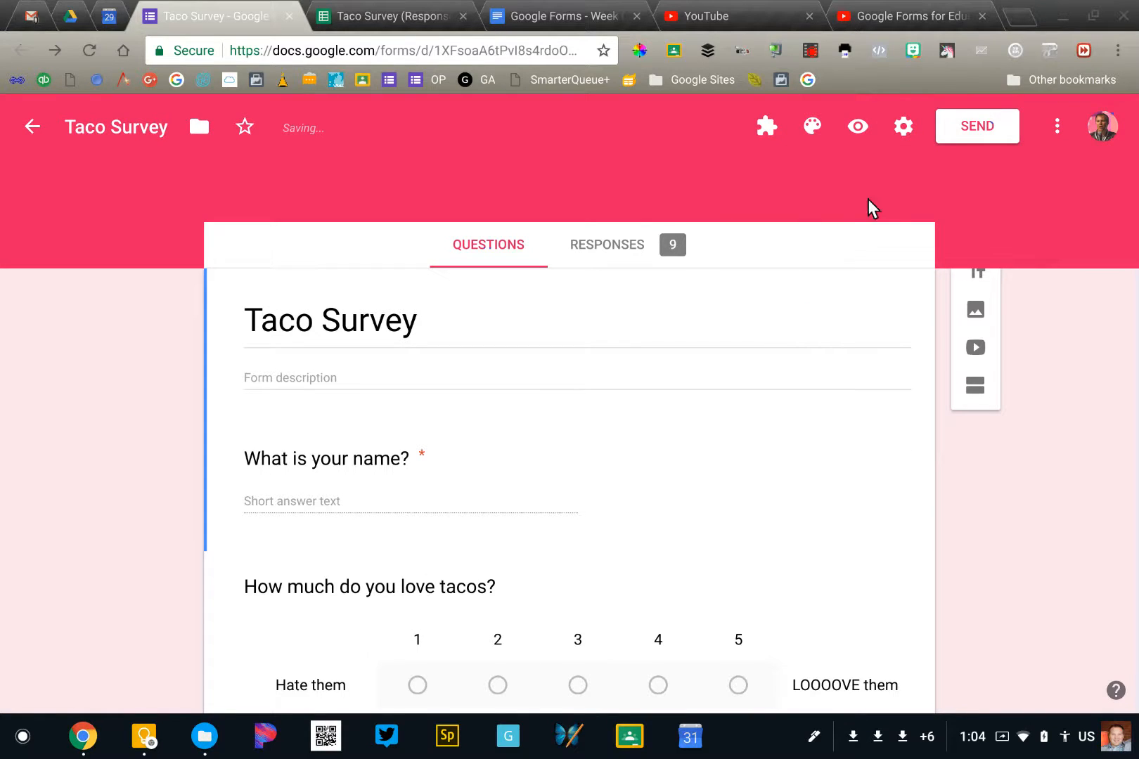
Upload taco.jpg from the Downloads folder as the form's custom header image
{"action": "left_click", "coordinate": [812, 126]}
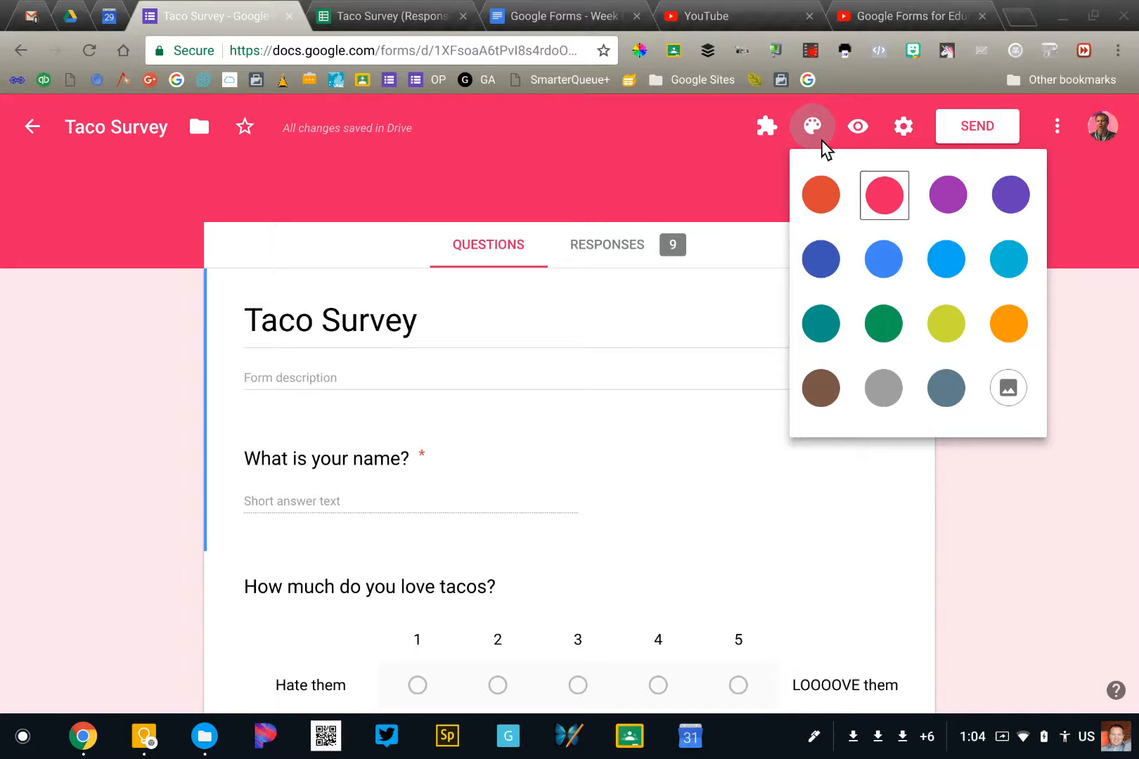
{"action": "left_click", "coordinate": [1010, 387]}
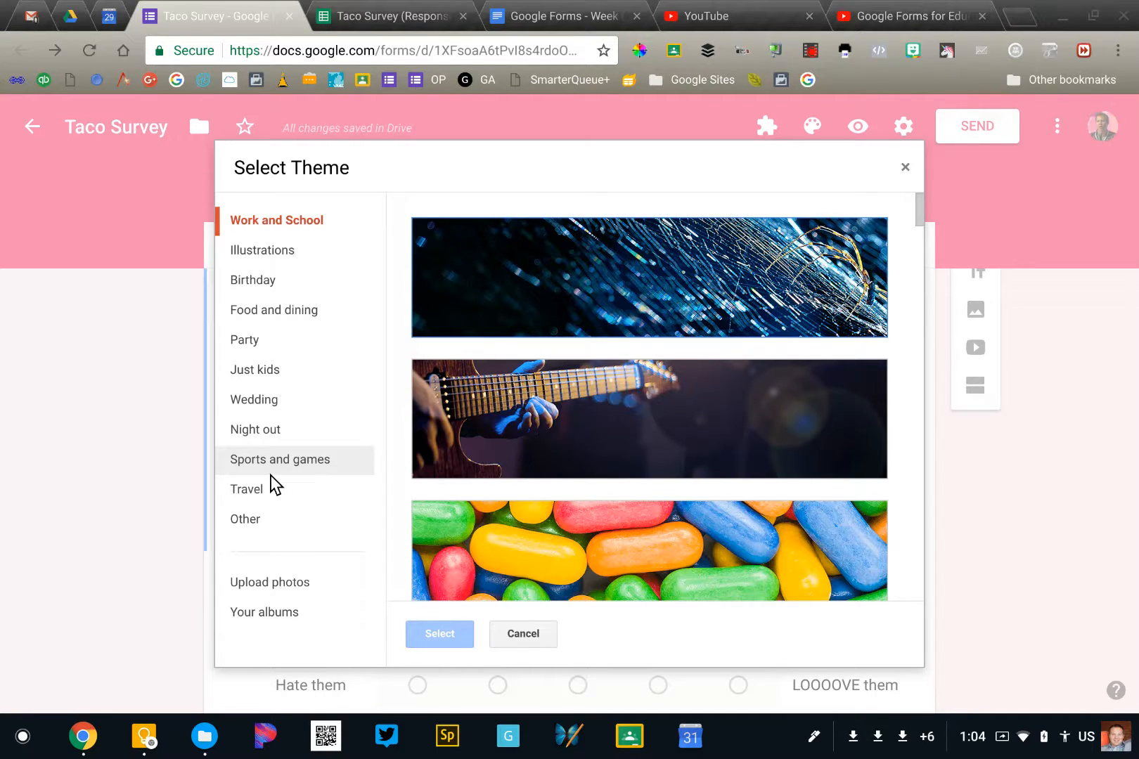
{"action": "left_click", "coordinate": [283, 584]}
{"action": "left_click", "coordinate": [652, 478]}
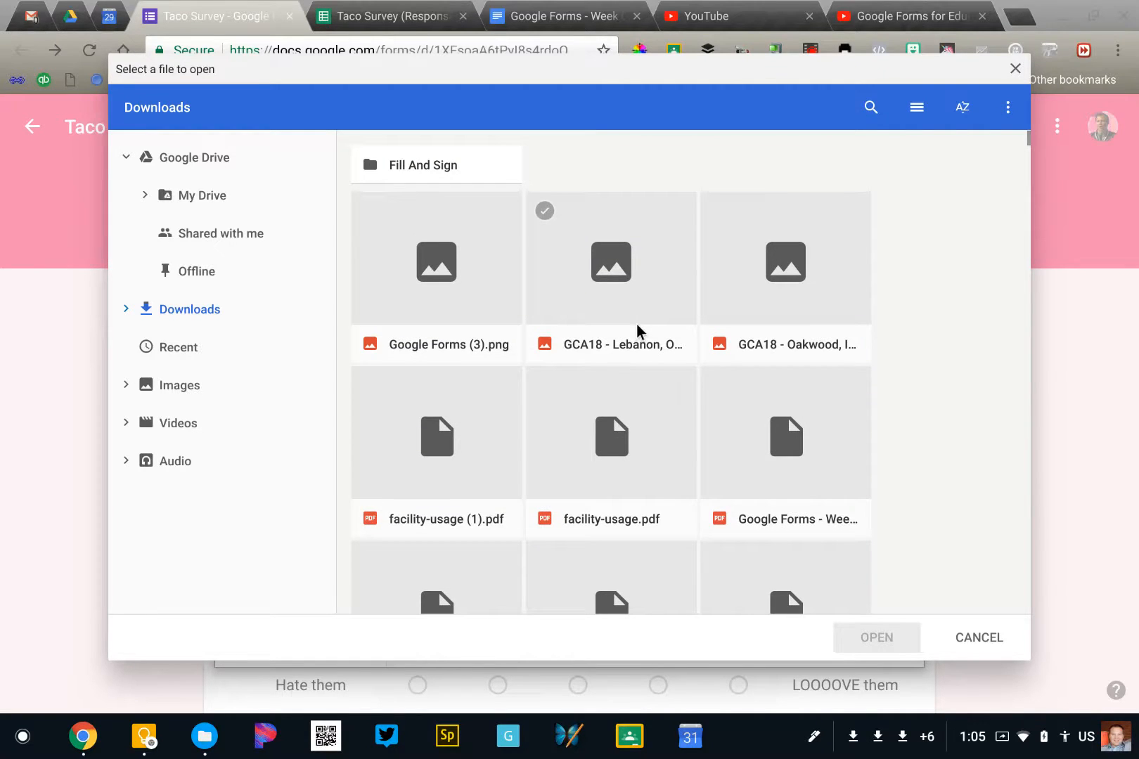
{"action": "scroll", "coordinate": [616, 421], "scroll_direction": "down", "scroll_amount": 10}
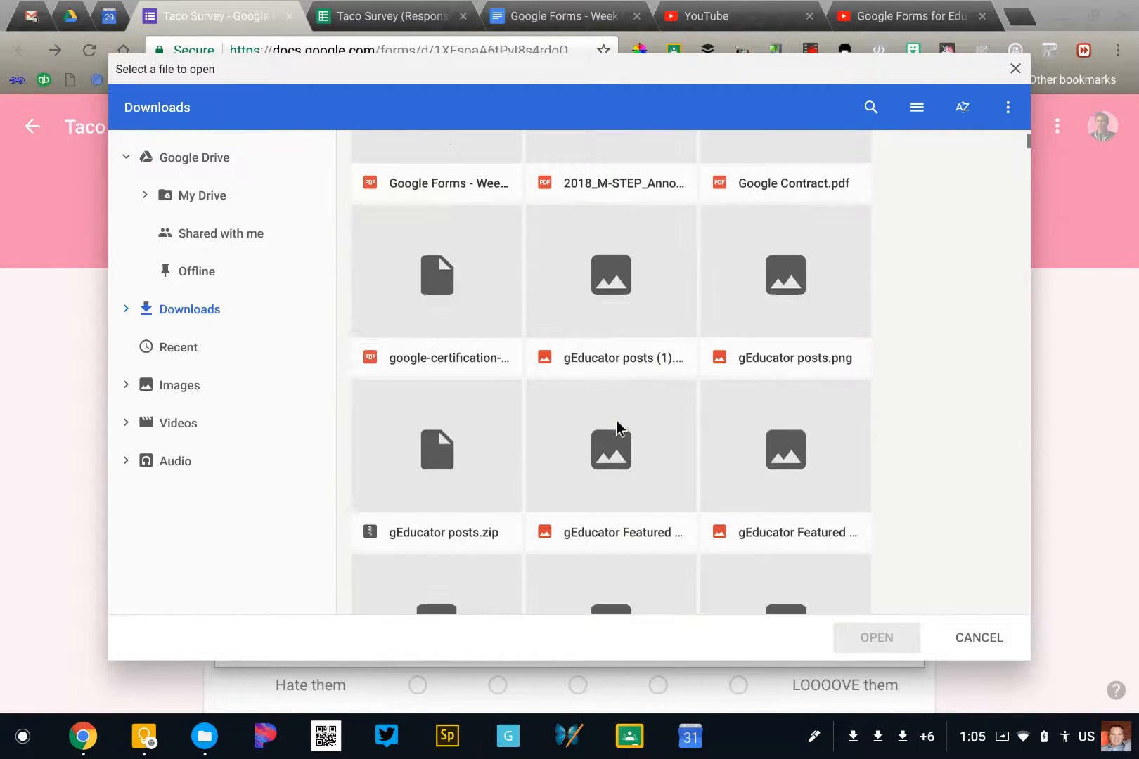
{"action": "scroll", "coordinate": [615, 427], "scroll_direction": "down", "scroll_amount": 15}
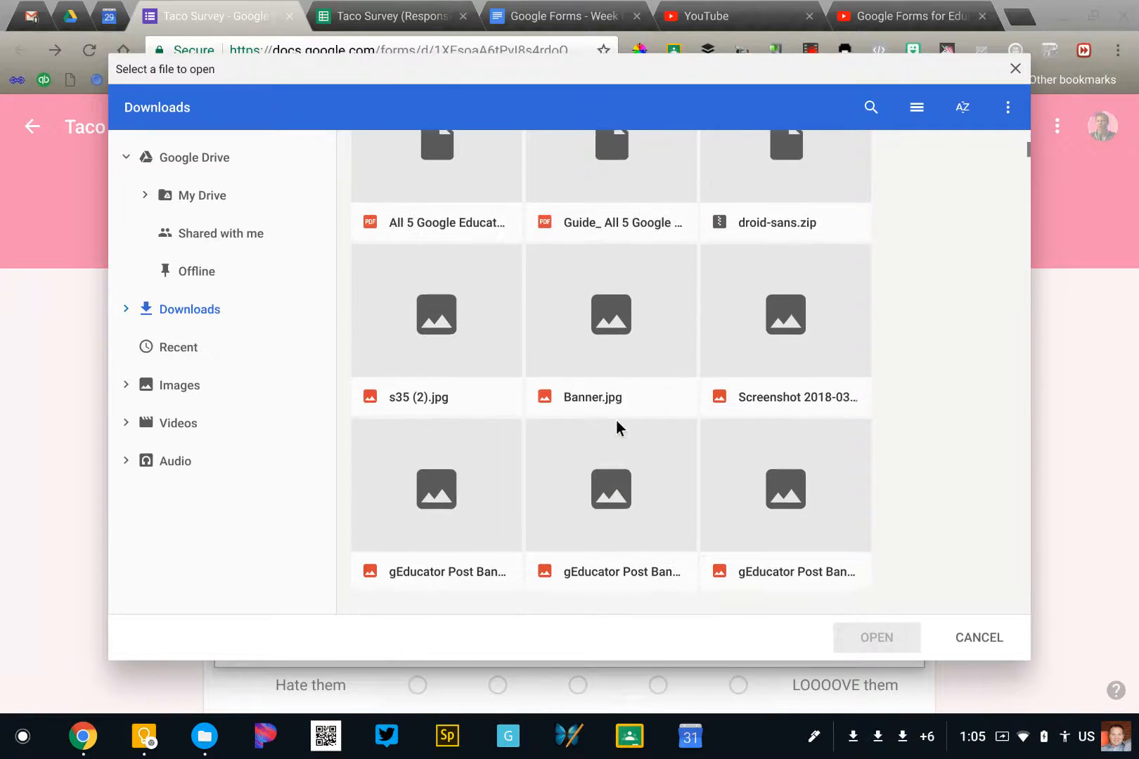
{"action": "scroll", "coordinate": [615, 420], "scroll_direction": "down", "scroll_amount": 10}
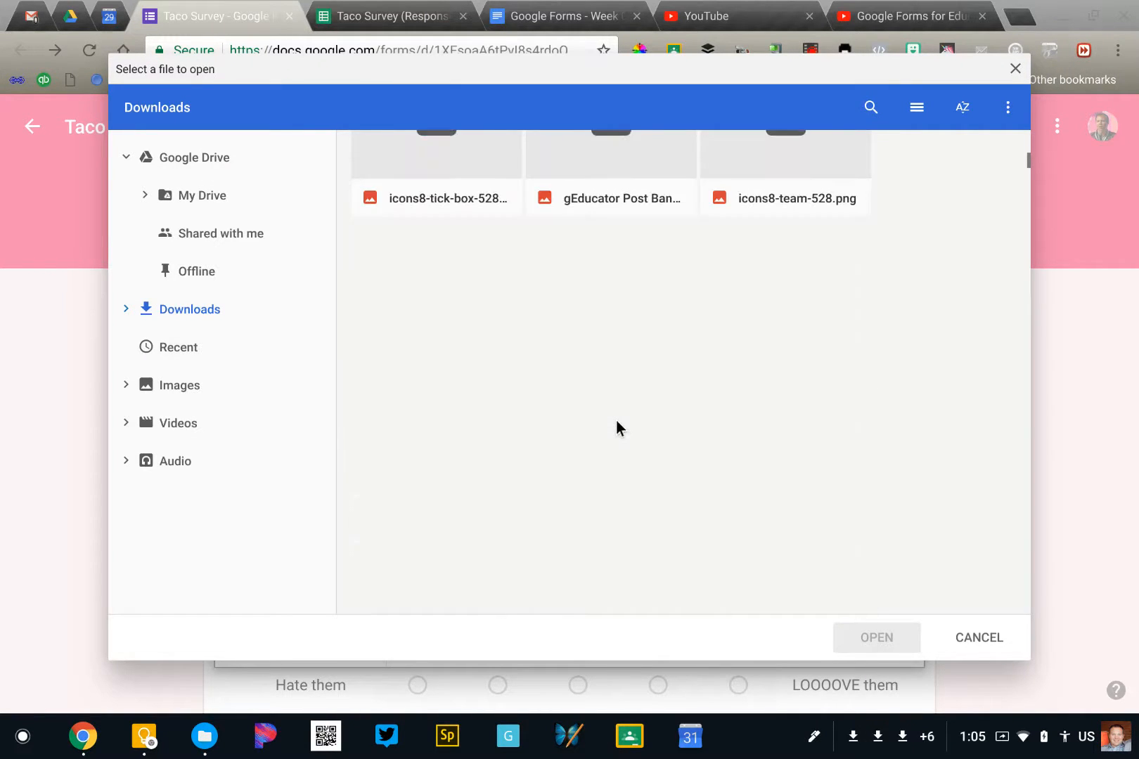
{"action": "scroll", "coordinate": [615, 420], "scroll_direction": "down", "scroll_amount": 10}
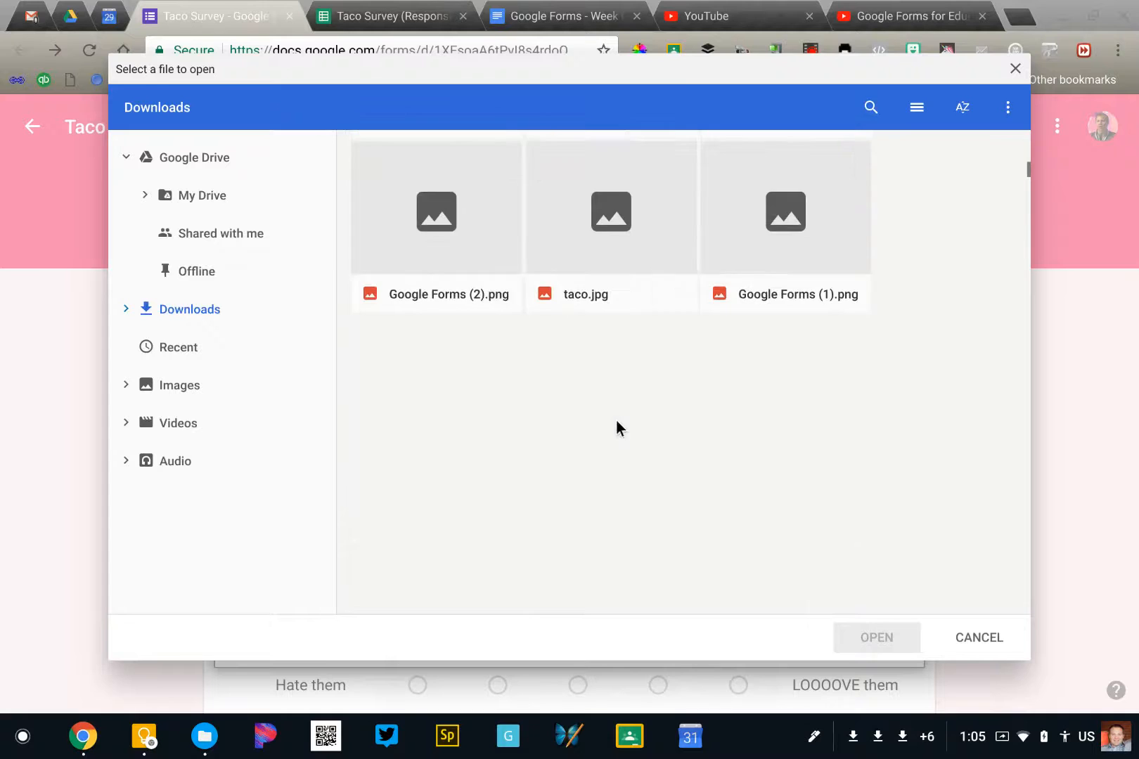
{"action": "scroll", "coordinate": [615, 419], "scroll_direction": "down", "scroll_amount": 10}
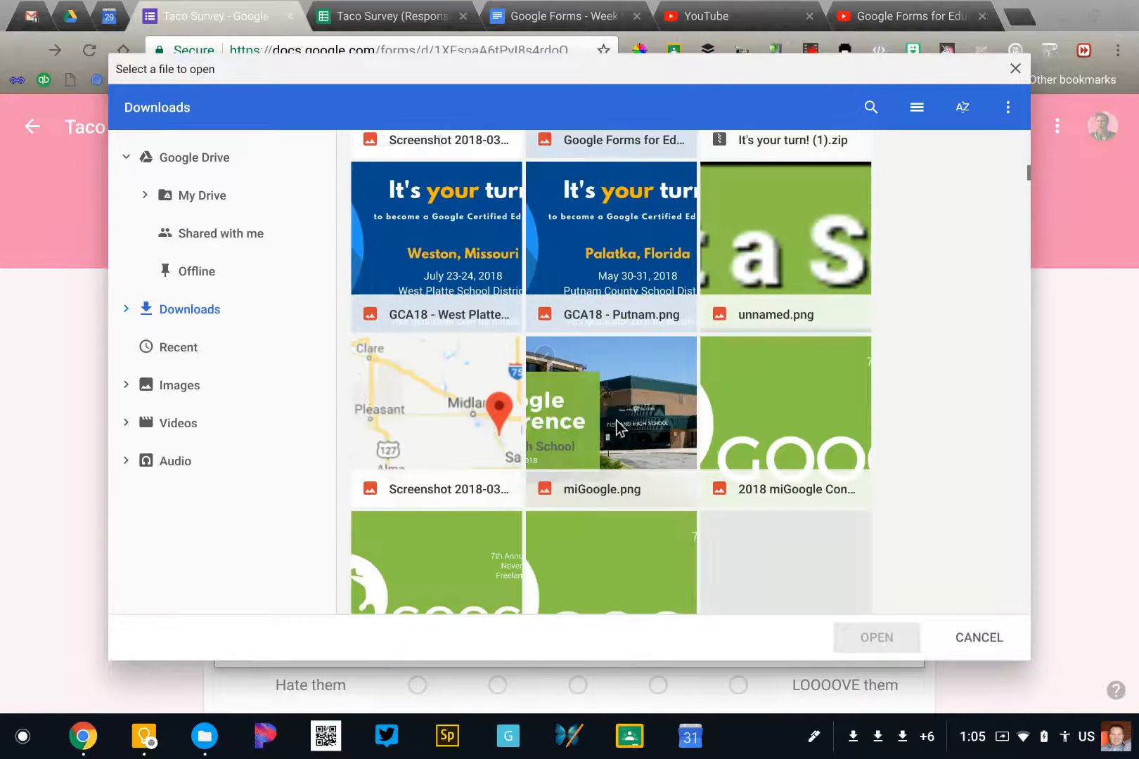
{"action": "scroll", "coordinate": [617, 426], "scroll_direction": "up", "scroll_amount": 10}
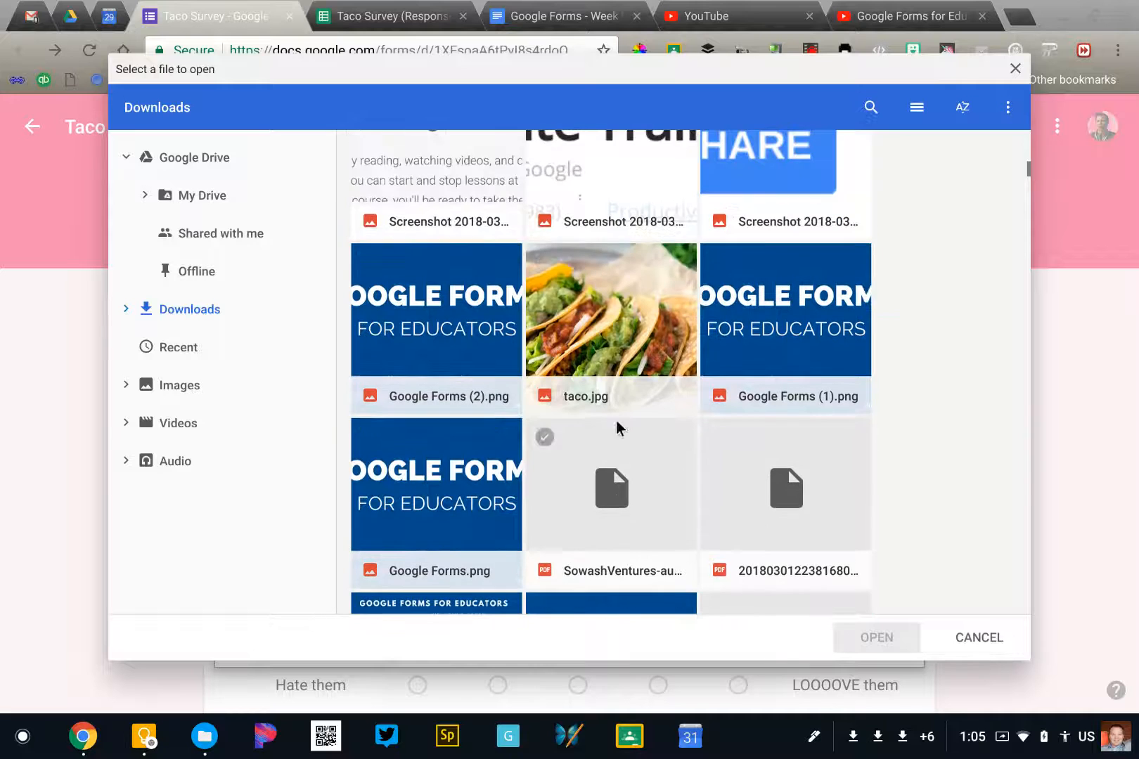
{"action": "left_click", "coordinate": [622, 352]}
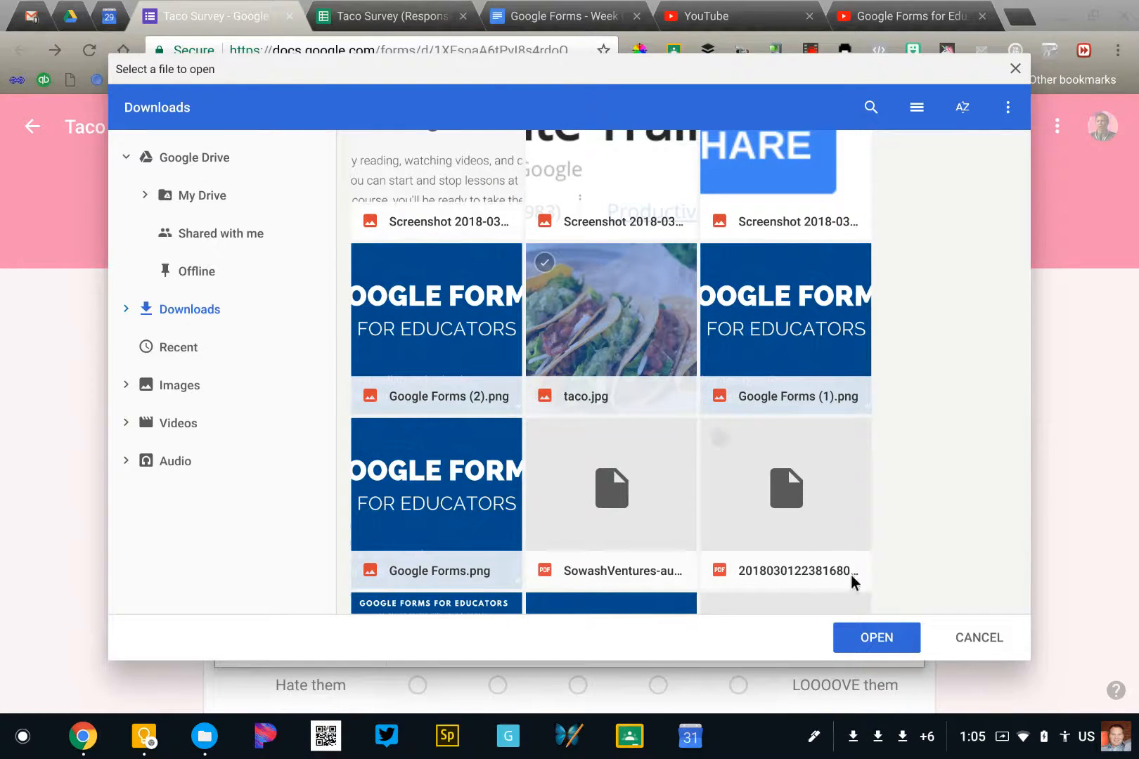
{"action": "left_click", "coordinate": [874, 637]}
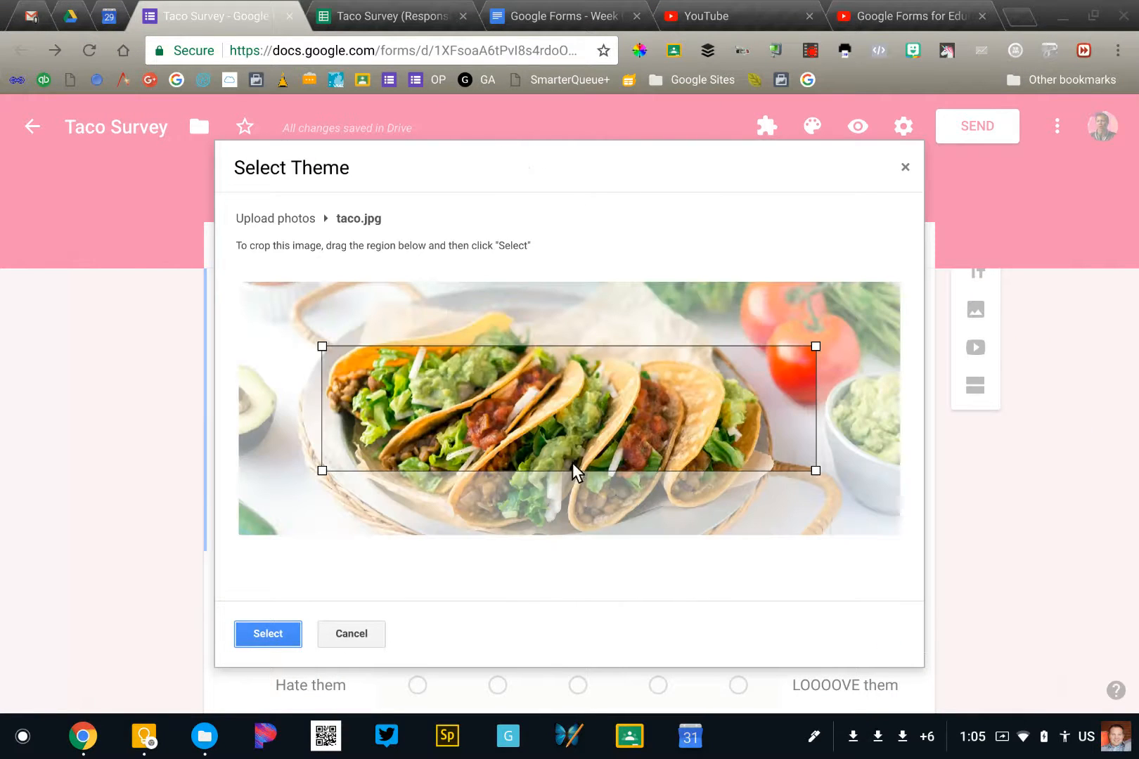
Widen the crop region to the full width of the taco photo, centre it on the tacos, and apply it as the theme
{"action": "left_click_drag", "start_coordinate": [322, 470], "coordinate": [239, 491]}
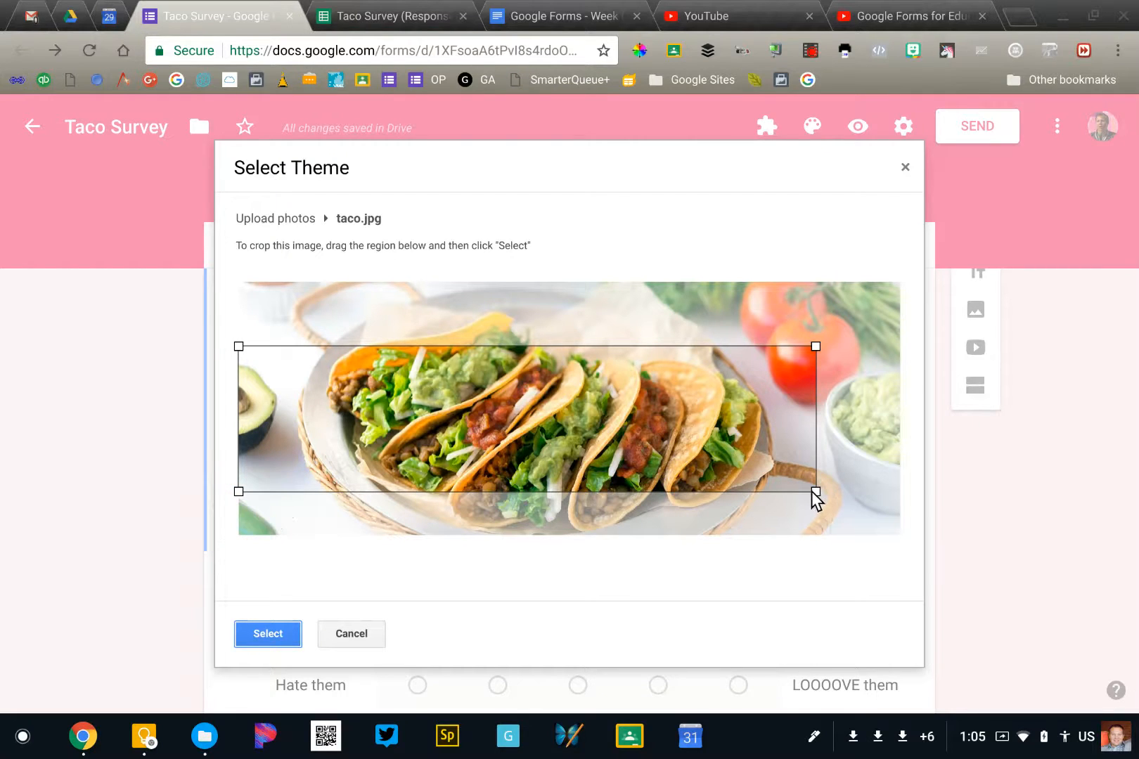
{"action": "left_click_drag", "start_coordinate": [816, 492], "coordinate": [908, 556]}
{"action": "left_click_drag", "start_coordinate": [785, 480], "coordinate": [784, 469]}
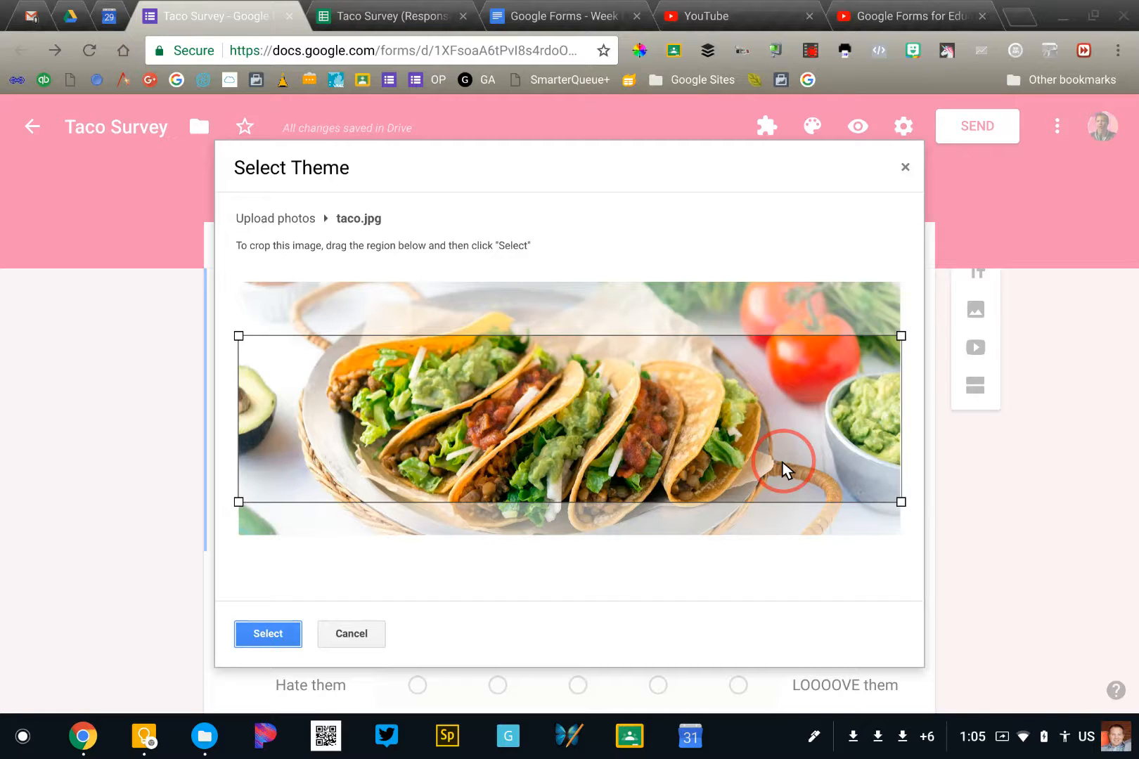
{"action": "left_click_drag", "start_coordinate": [782, 462], "coordinate": [478, 461]}
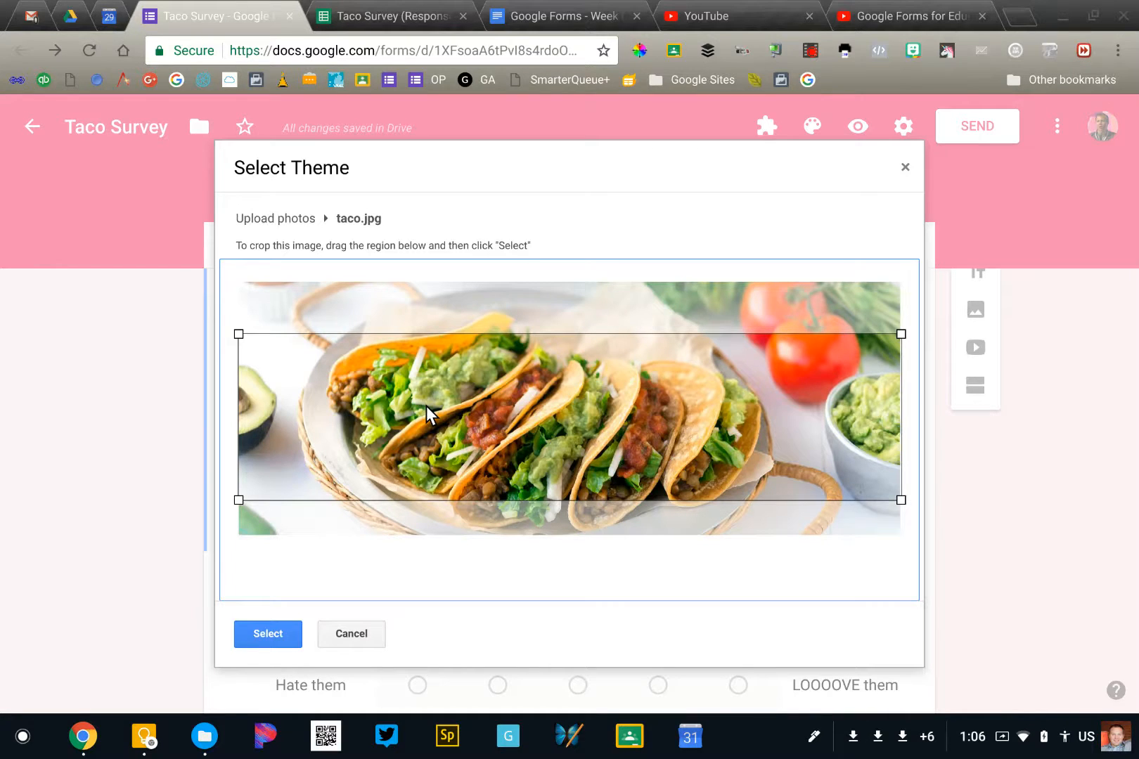
{"action": "left_click", "coordinate": [282, 635]}
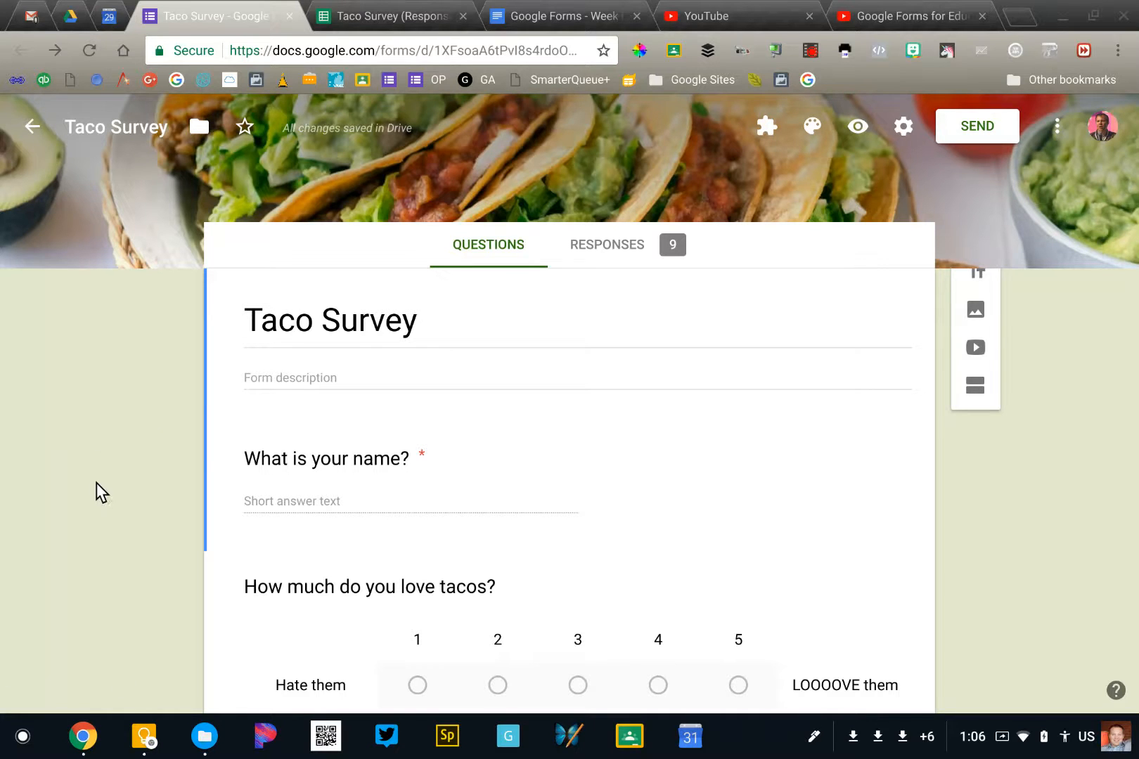
Preview the form with its new theme, try the 2-taco order option, and return to the form editor
{"action": "scroll", "coordinate": [137, 445], "scroll_direction": "down", "scroll_amount": 4}
{"action": "scroll", "coordinate": [137, 445], "scroll_direction": "up", "scroll_amount": 4}
{"action": "left_click", "coordinate": [862, 123]}
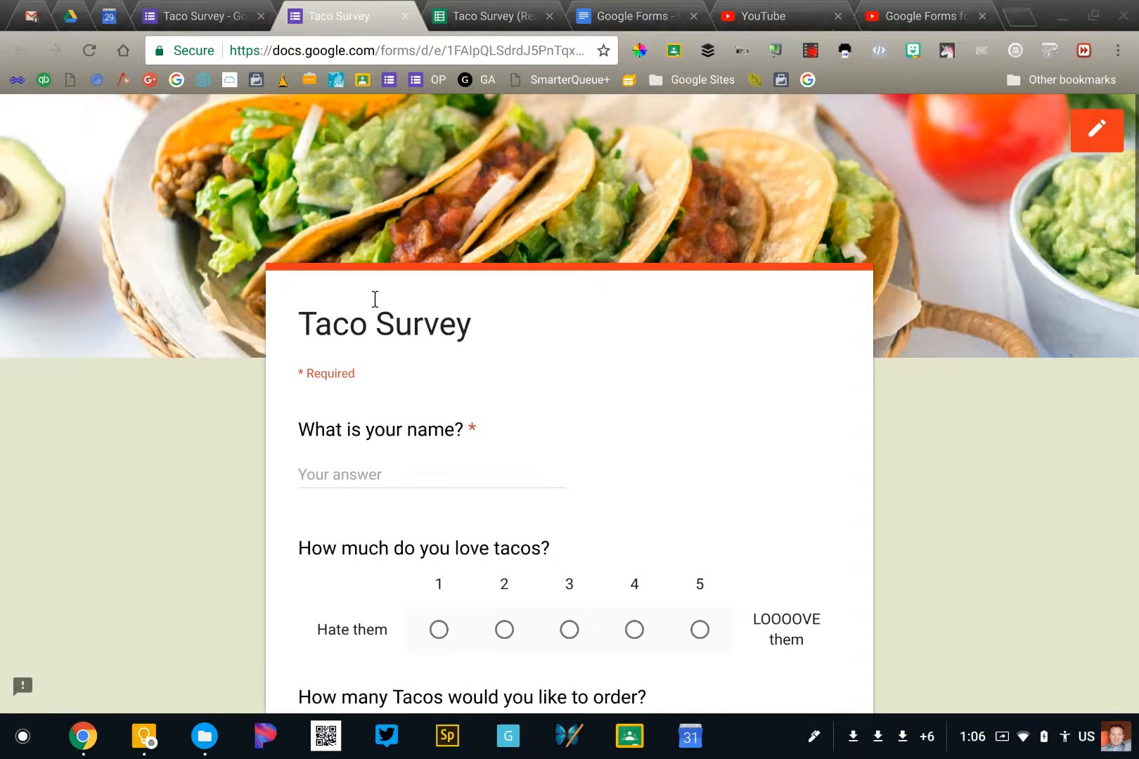
{"action": "scroll", "coordinate": [287, 447], "scroll_direction": "down", "scroll_amount": 5}
{"action": "left_click", "coordinate": [415, 412]}
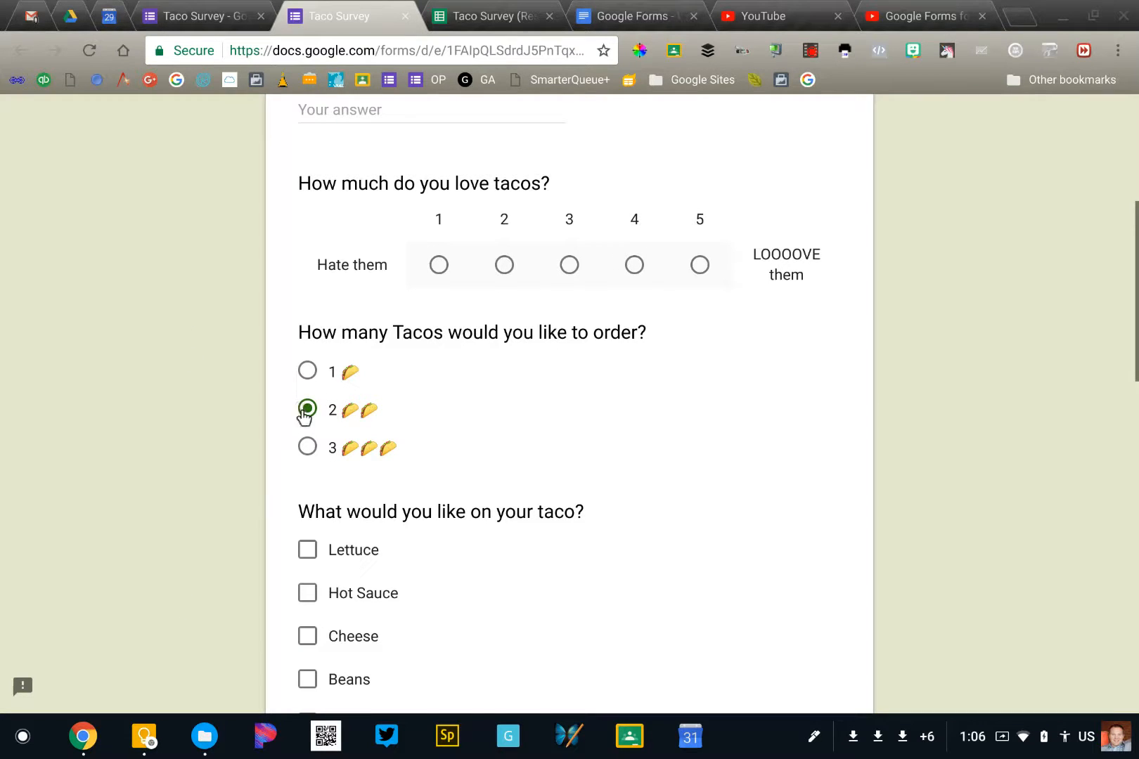
{"action": "scroll", "coordinate": [304, 412], "scroll_direction": "up", "scroll_amount": 5}
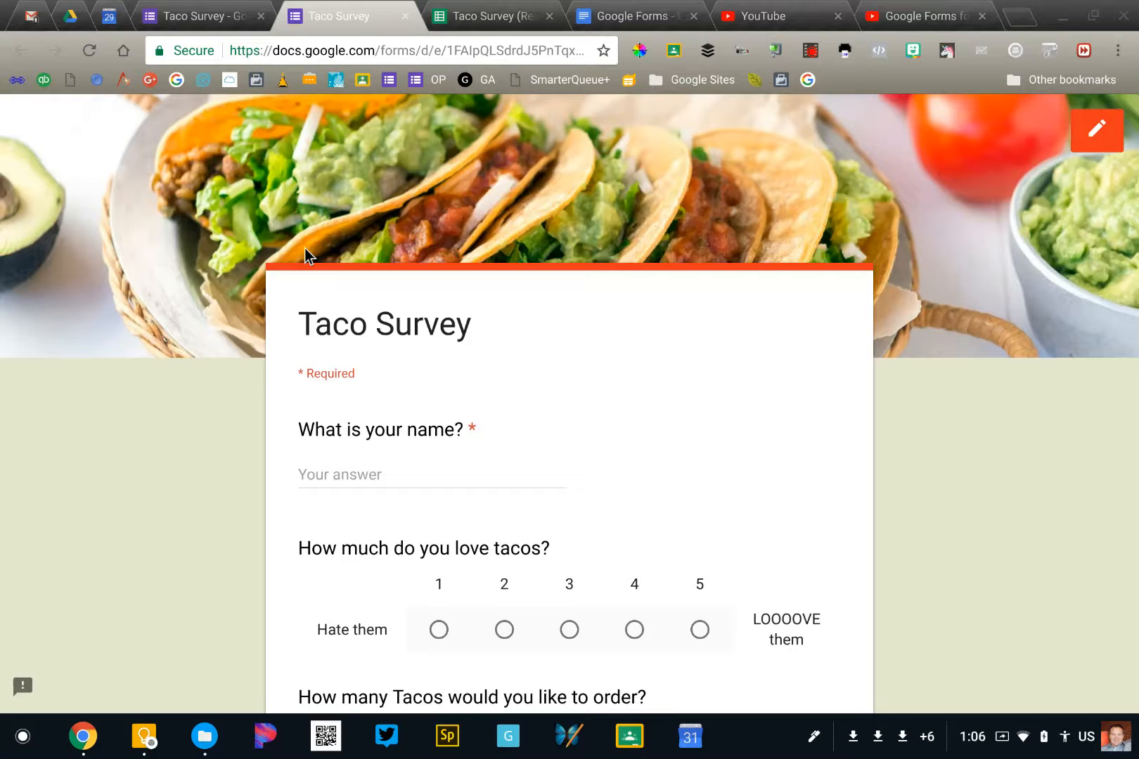
{"action": "left_click", "coordinate": [211, 16]}
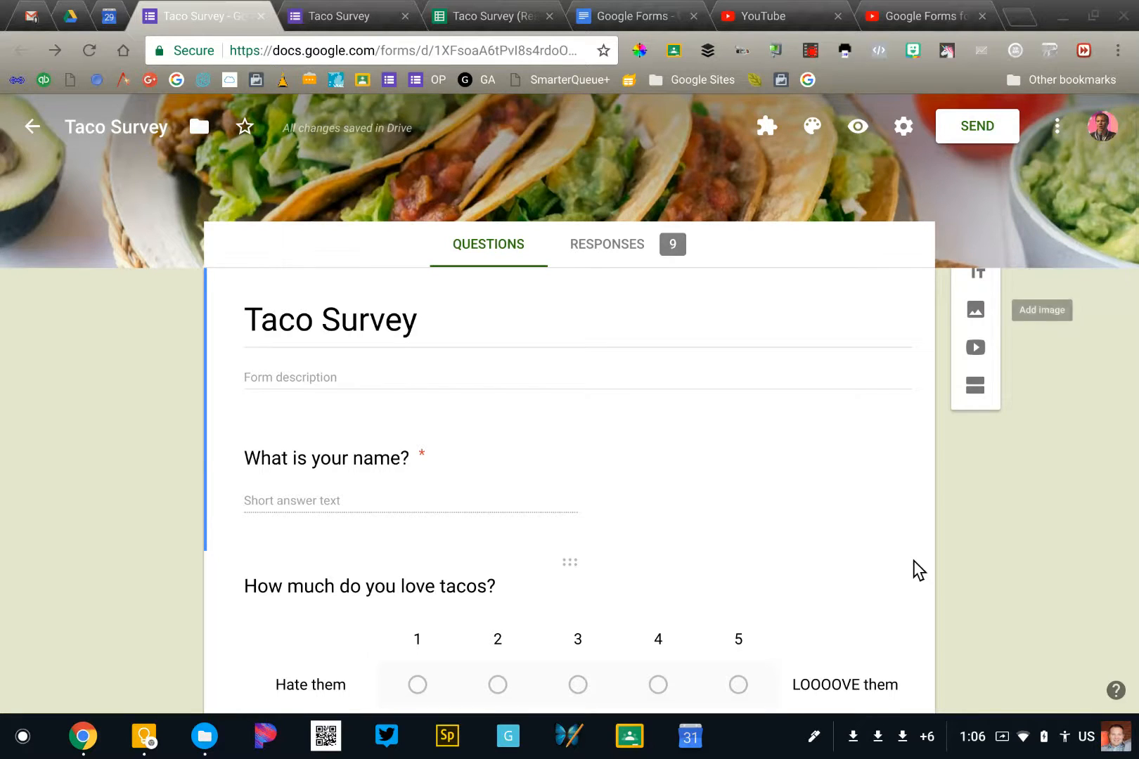
Add a title block named "Taco Order Form" directly above the question "How many Tacos would you like to order?"
{"action": "scroll", "coordinate": [913, 560], "scroll_direction": "down", "scroll_amount": 5}
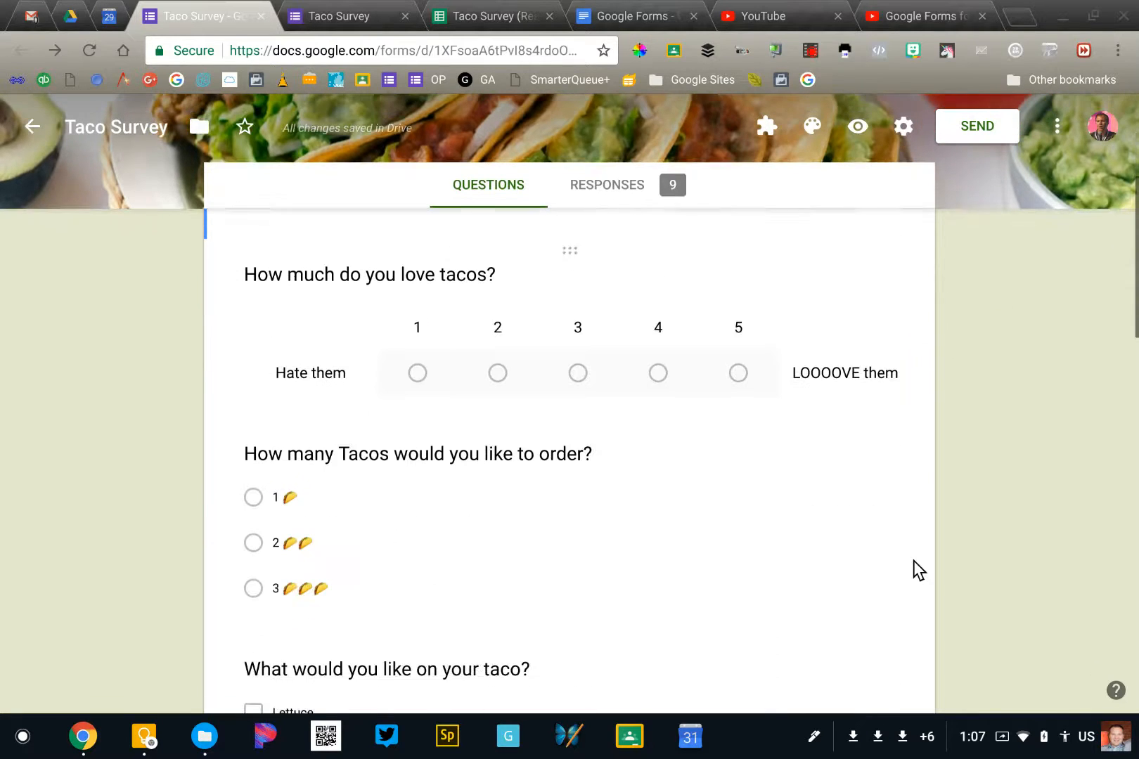
{"action": "left_click", "coordinate": [287, 426]}
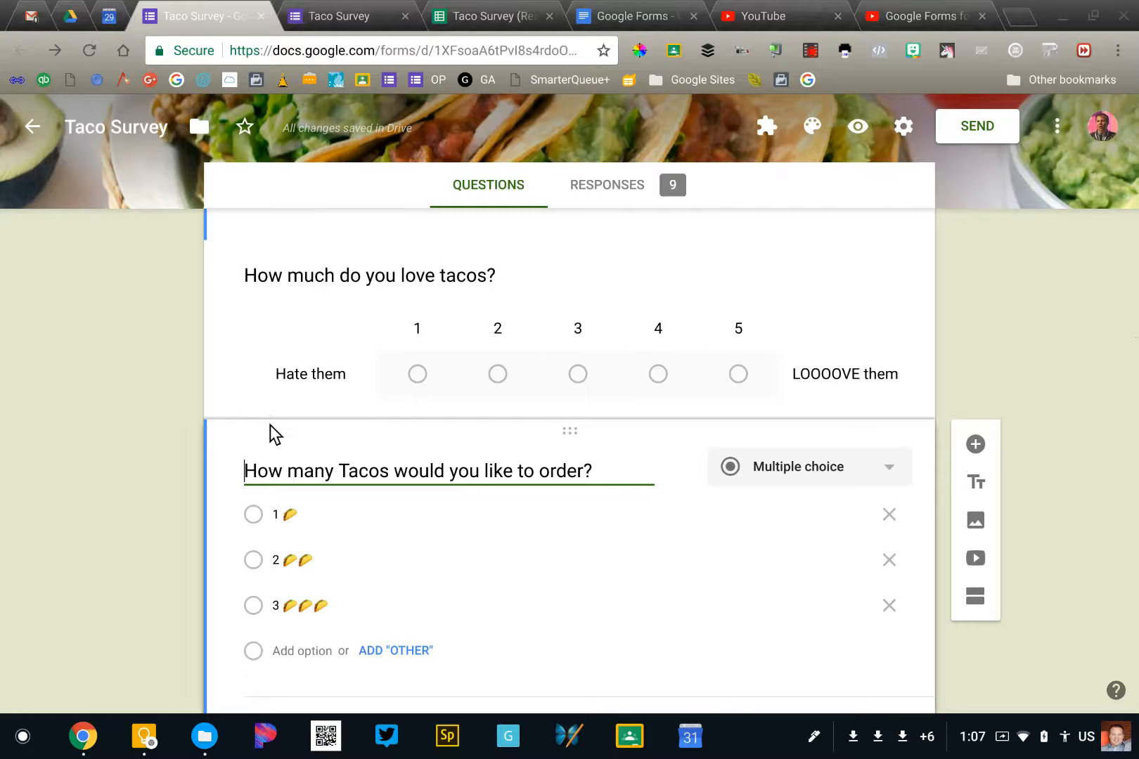
{"action": "left_click", "coordinate": [975, 483]}
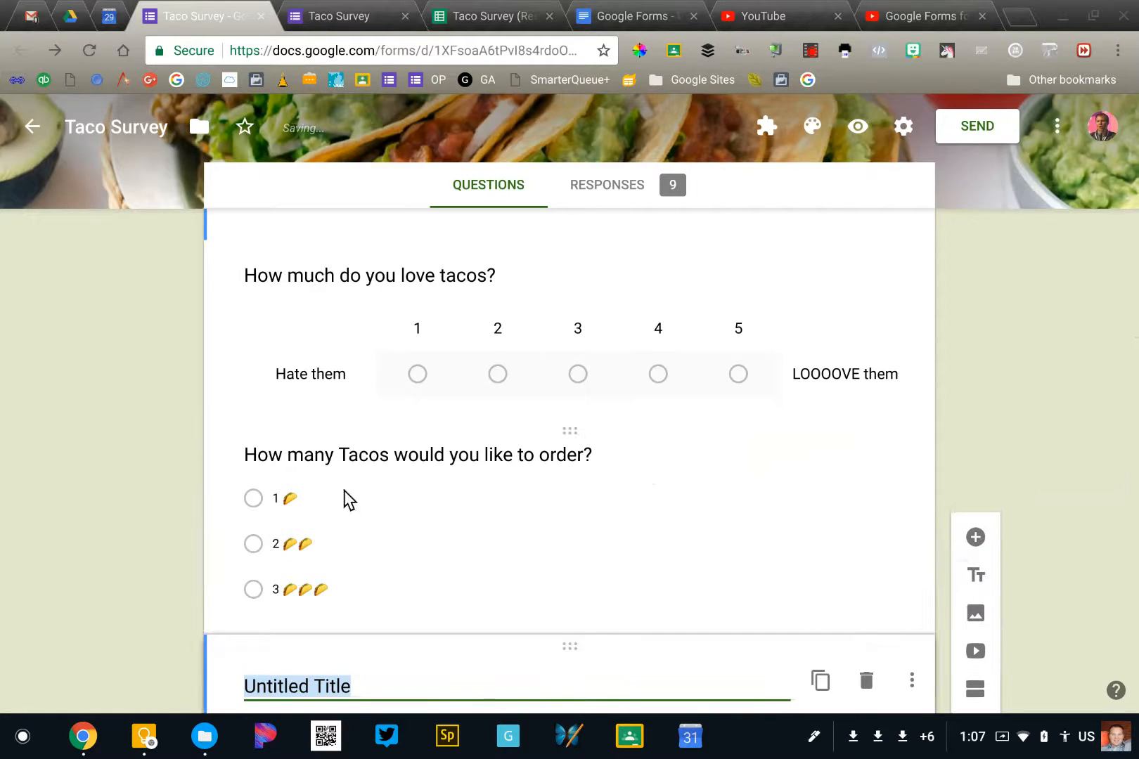
{"action": "left_click_drag", "start_coordinate": [569, 648], "coordinate": [546, 425]}
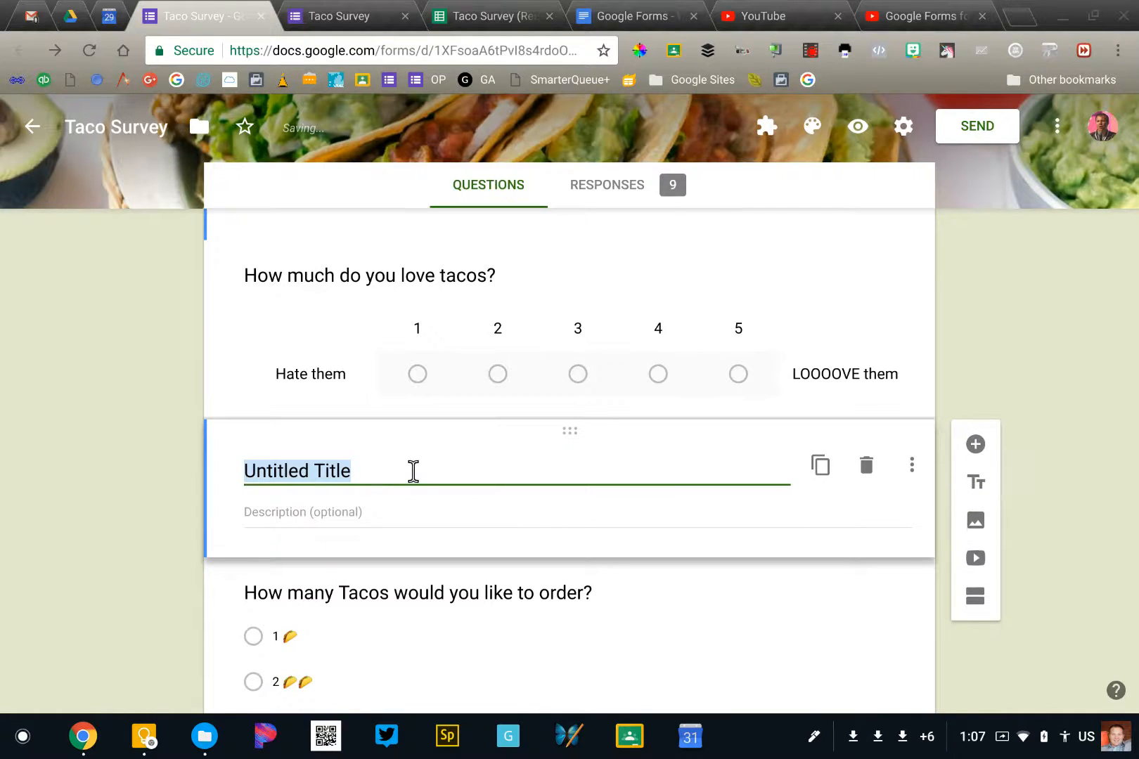
{"action": "type", "text": "Taco Order Form"}
{"action": "left_click", "coordinate": [145, 519]}
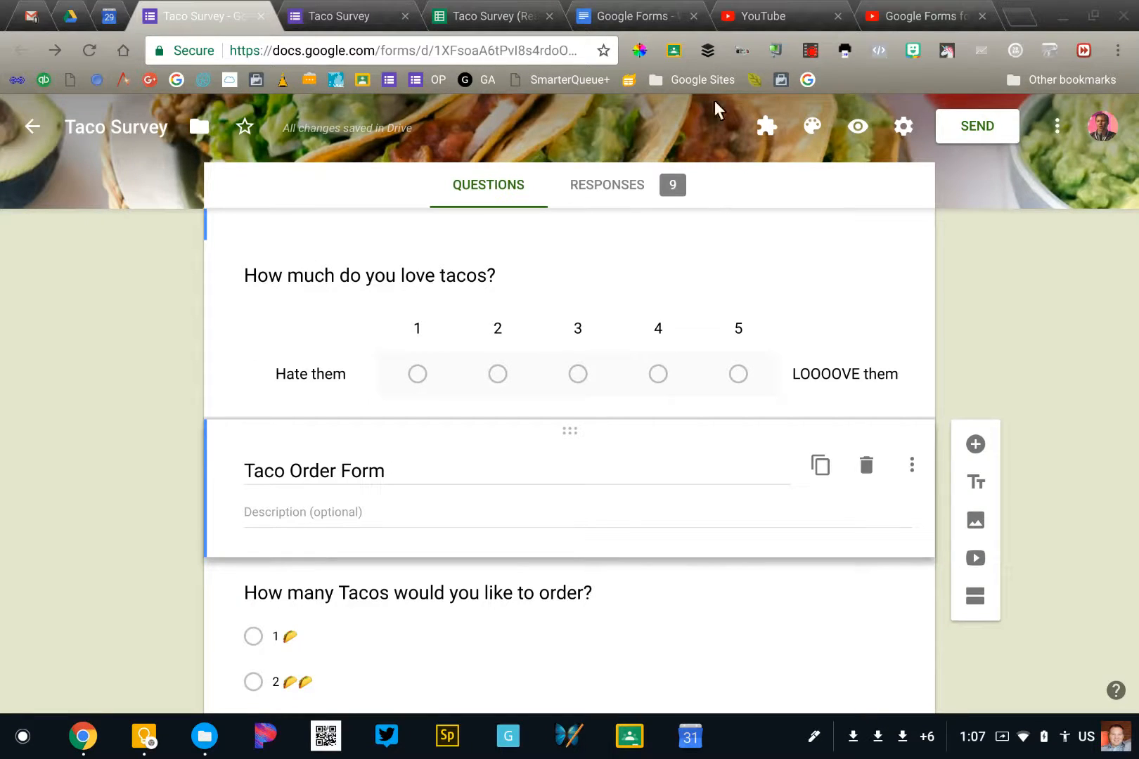
Preview the form down to the Taco Order Form heading and return to the form editor
{"action": "left_click", "coordinate": [852, 123]}
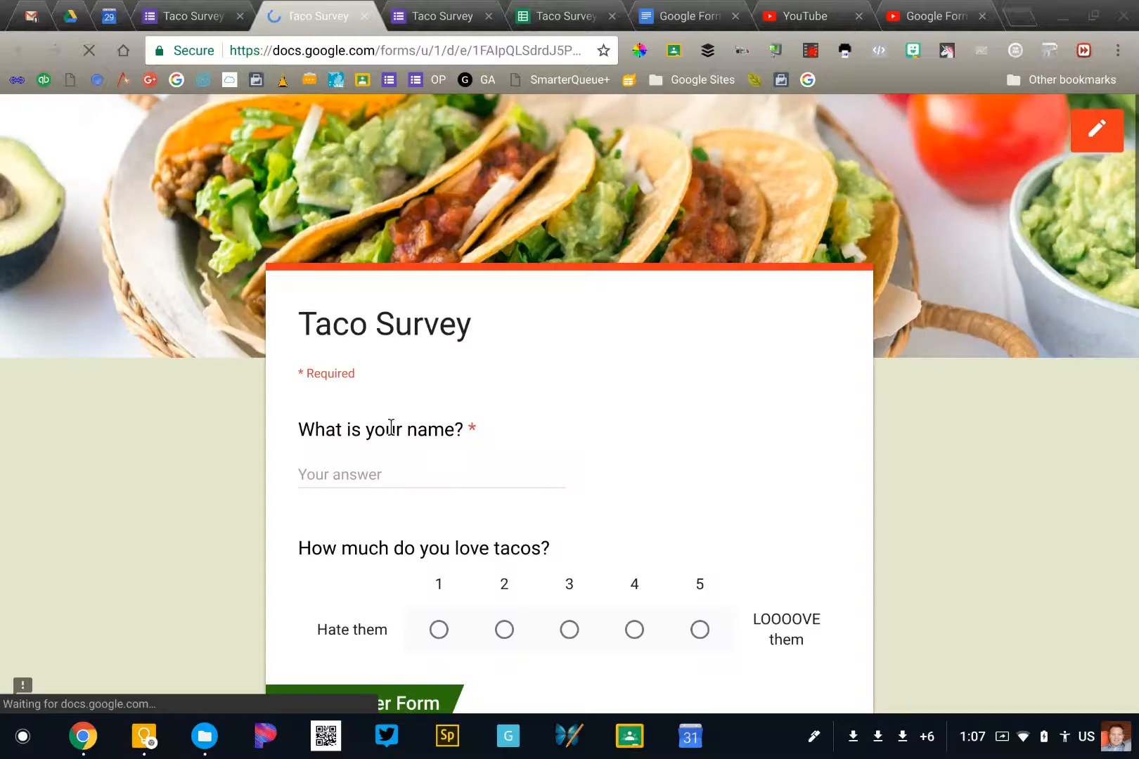
{"action": "scroll", "coordinate": [422, 386], "scroll_direction": "down", "scroll_amount": 5}
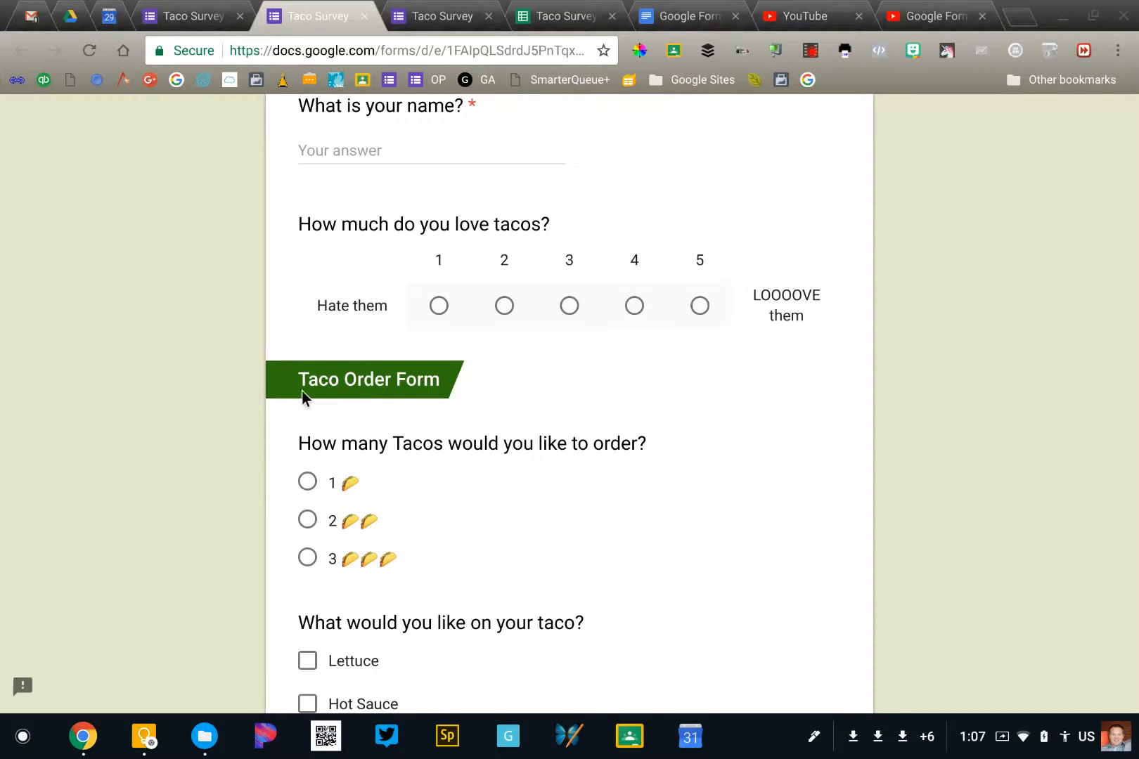
{"action": "left_click", "coordinate": [203, 15]}
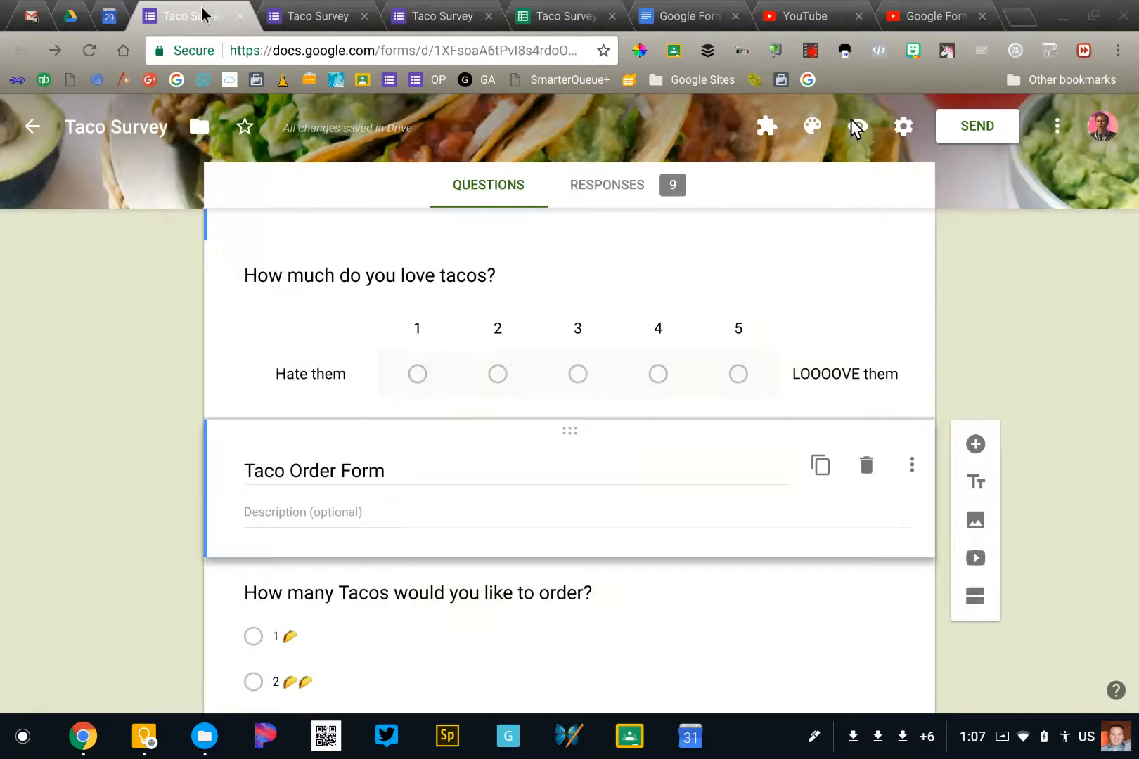
Insert a new section after the Taco Order Form title block and delete that title block
{"action": "left_click", "coordinate": [977, 597]}
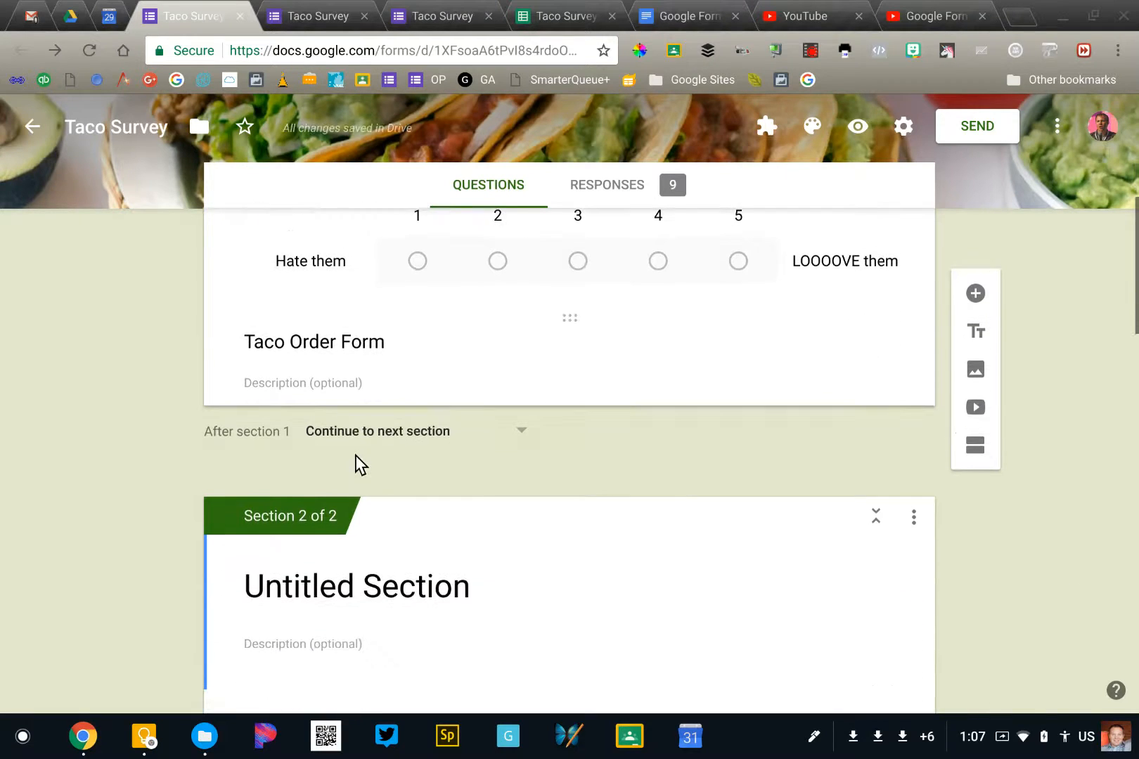
{"action": "left_click", "coordinate": [590, 389]}
{"action": "left_click", "coordinate": [866, 353]}
Name the new section "Taco Order Form"
{"action": "left_click", "coordinate": [344, 464]}
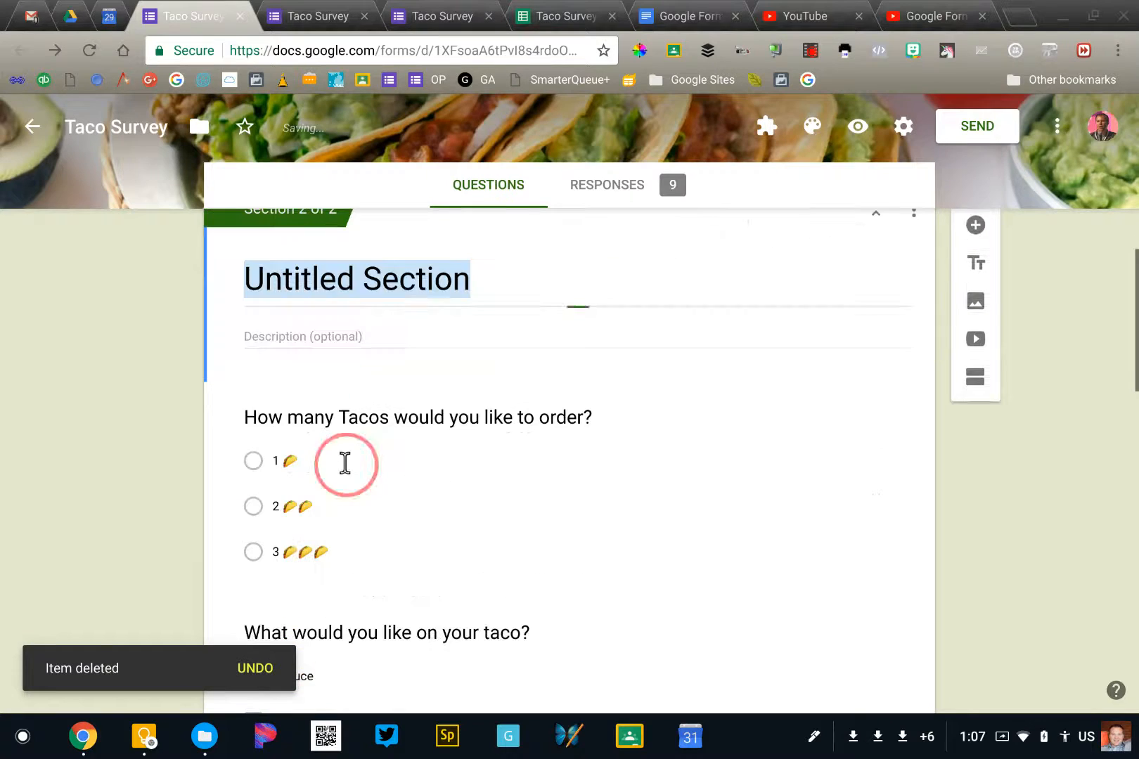
{"action": "type", "text": "Taco Order Form"}
{"action": "left_click", "coordinate": [113, 421]}
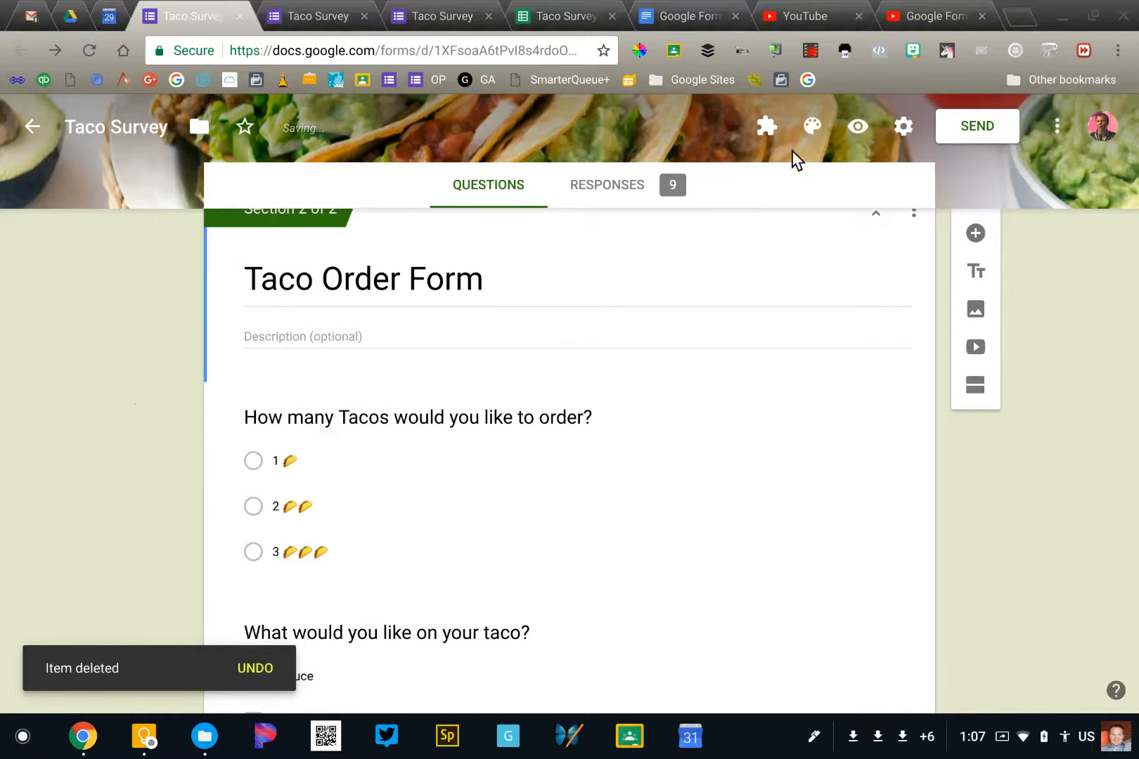
Preview the sectioned form and examine its first page
{"action": "left_click", "coordinate": [856, 127]}
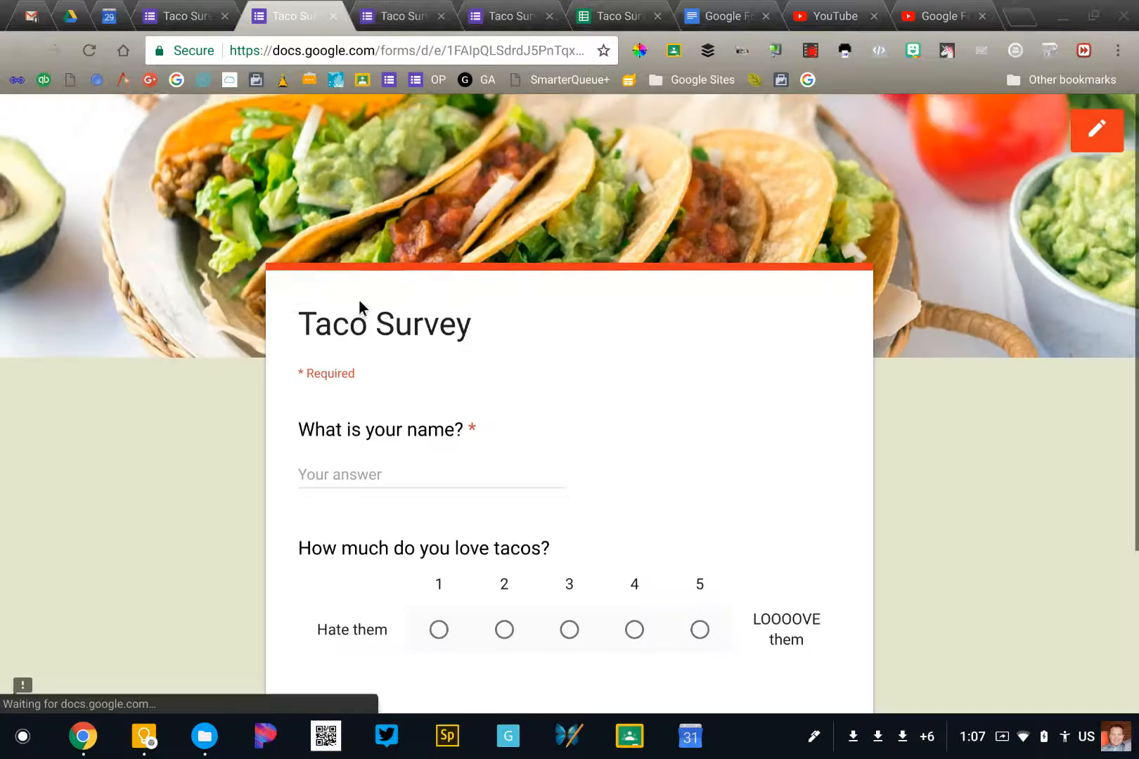
{"action": "scroll", "coordinate": [362, 304], "scroll_direction": "down", "scroll_amount": 3}
{"action": "scroll", "coordinate": [351, 292], "scroll_direction": "up", "scroll_amount": 1}
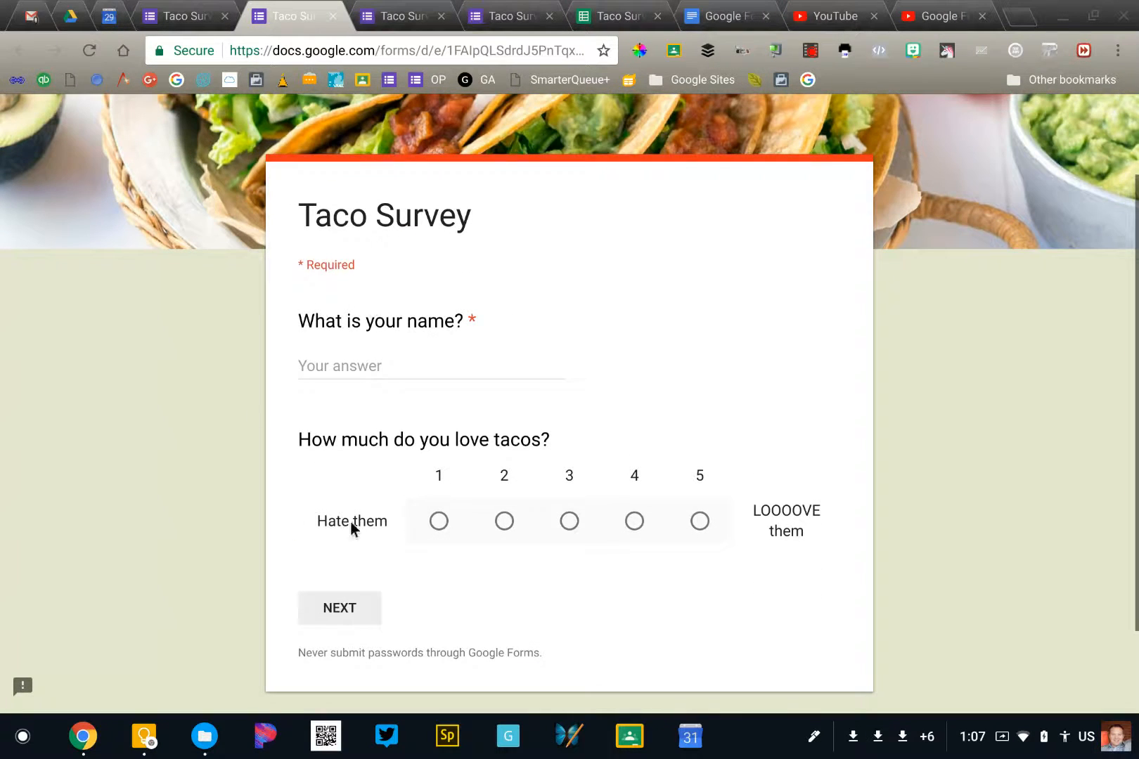
Enter a respondent's name, rate the love of tacos as 3, and continue to the form's next section
{"action": "left_click", "coordinate": [336, 358]}
{"action": "type", "text": "John"}
{"action": "key", "text": "Tab"}
{"action": "left_click", "coordinate": [566, 521]}
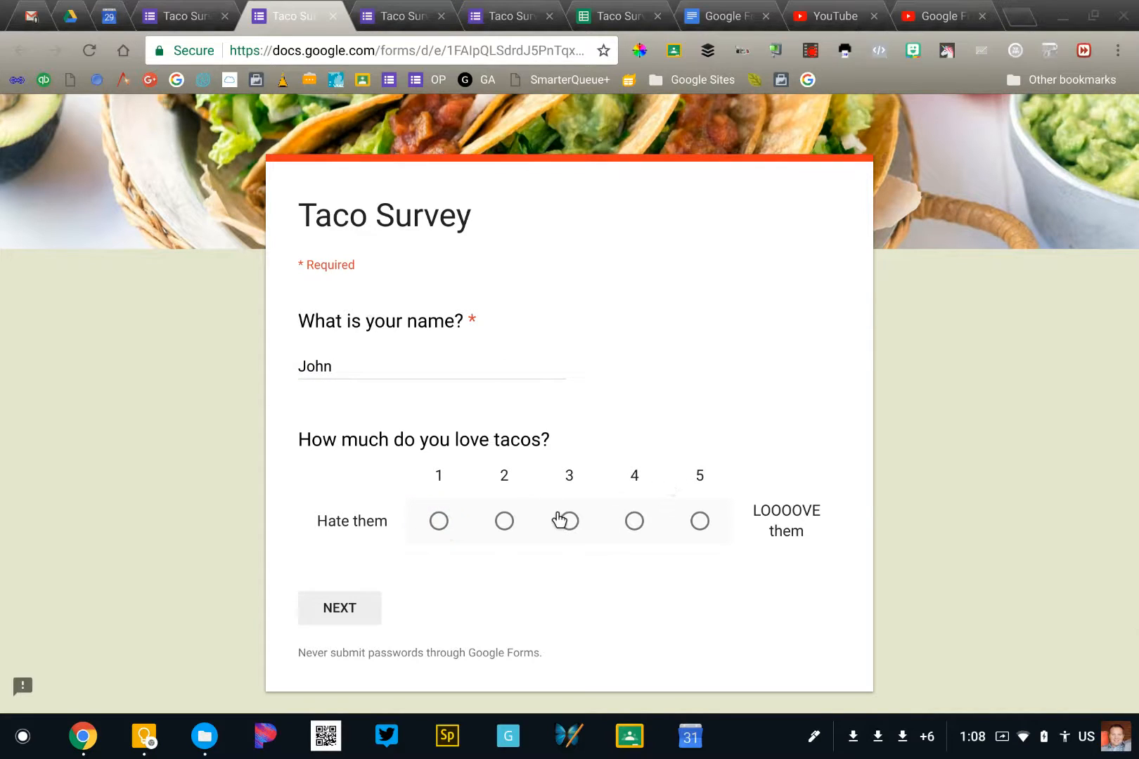
{"action": "left_click", "coordinate": [318, 606]}
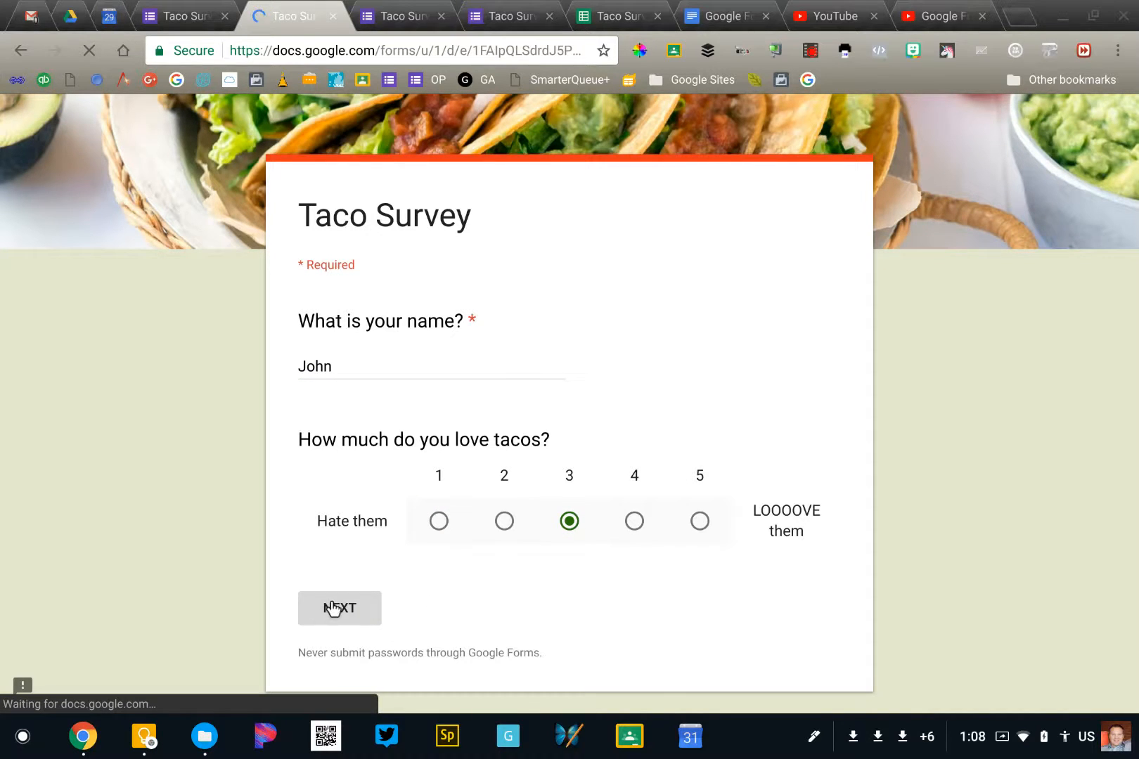
{"action": "left_click_drag", "start_coordinate": [342, 607], "coordinate": [272, 603]}
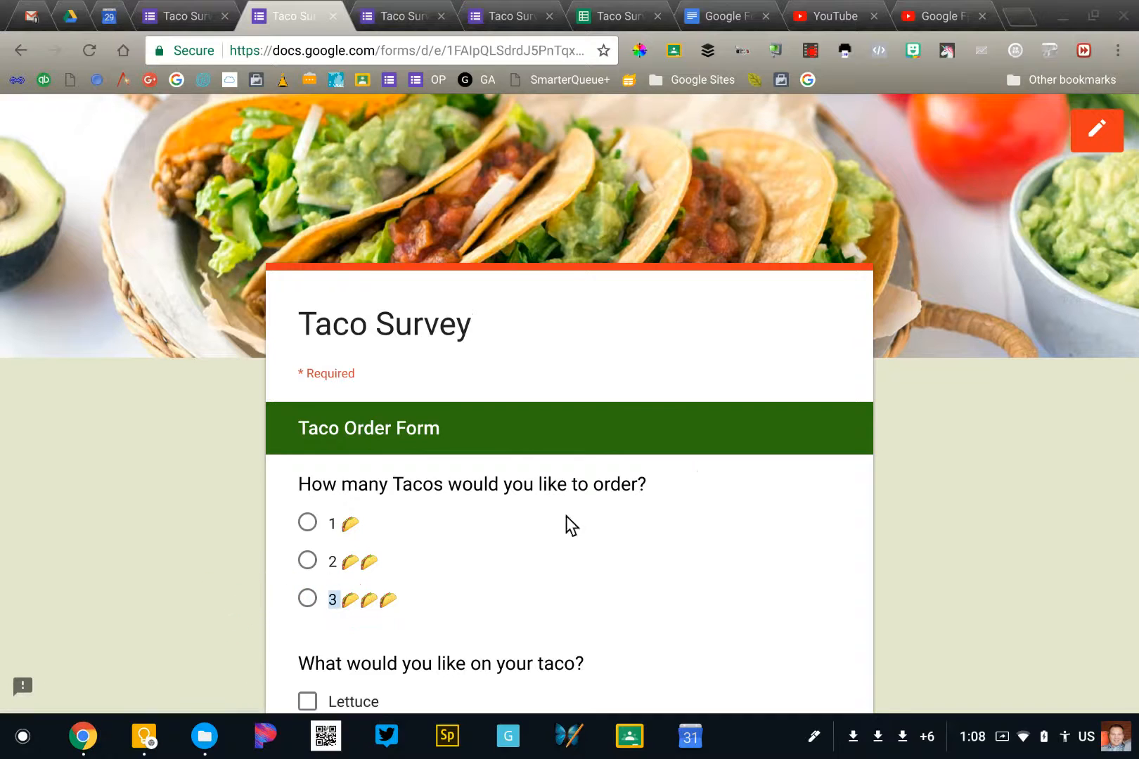